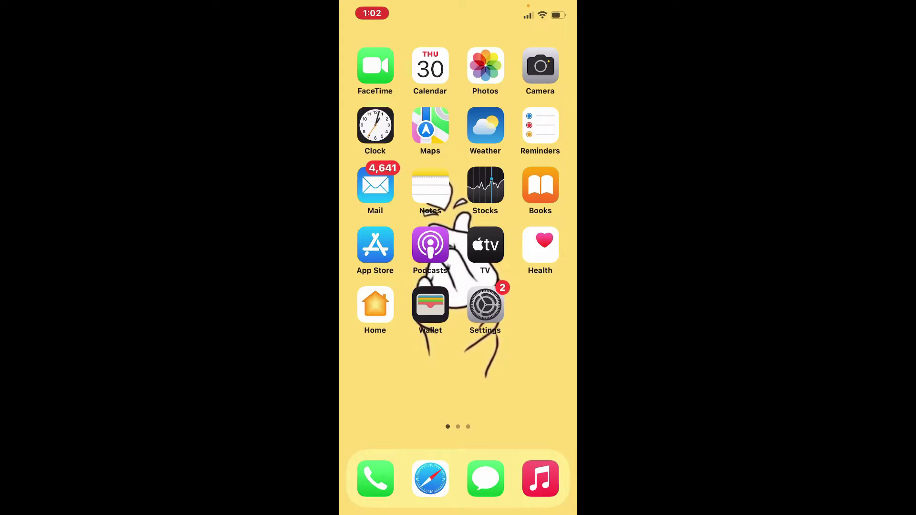
Open the BETWAY thread in Messages and show its details sheet.
click(486, 478)
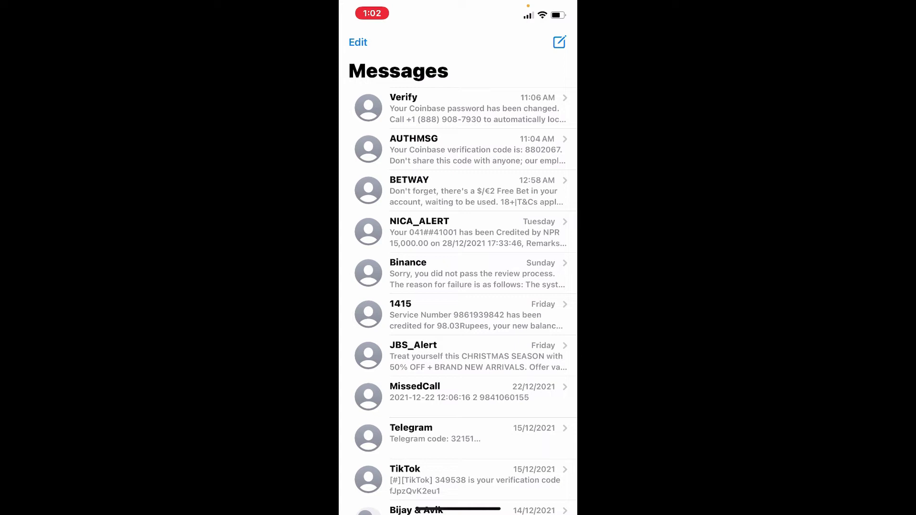
scroll(458, 287, up, 1)
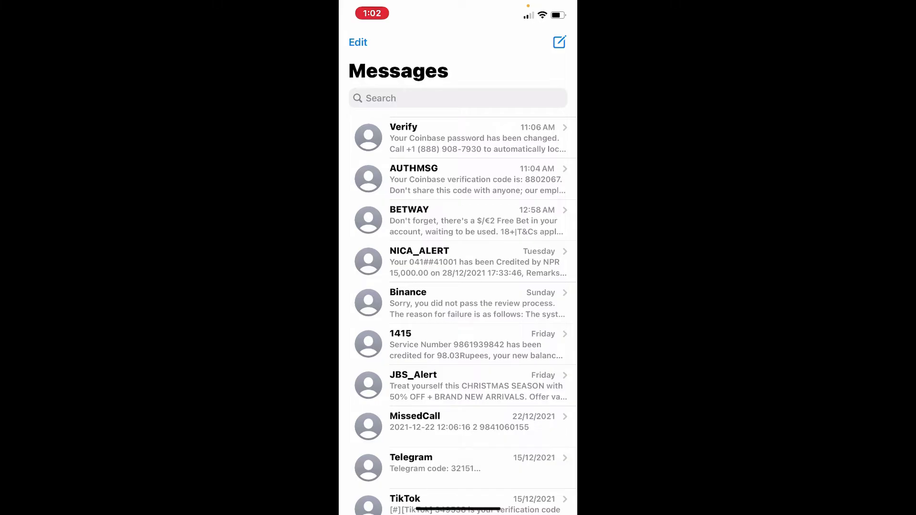
click(458, 220)
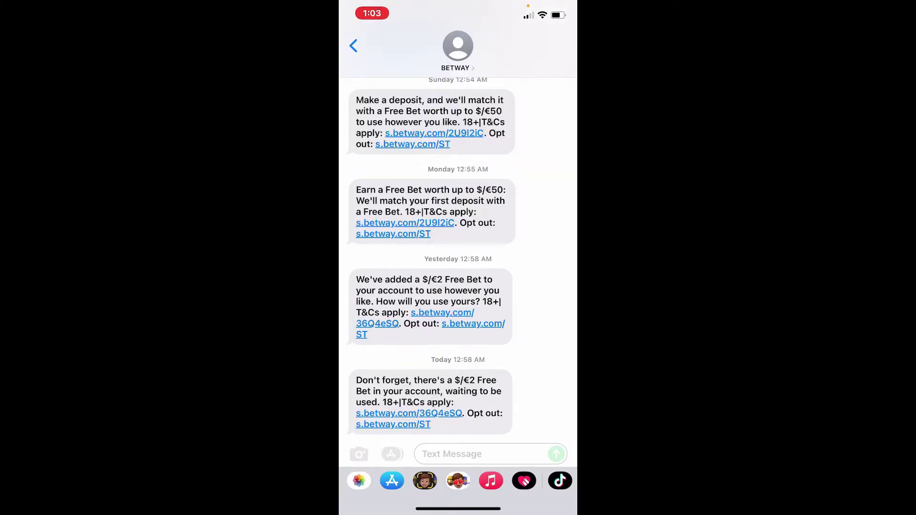
click(458, 56)
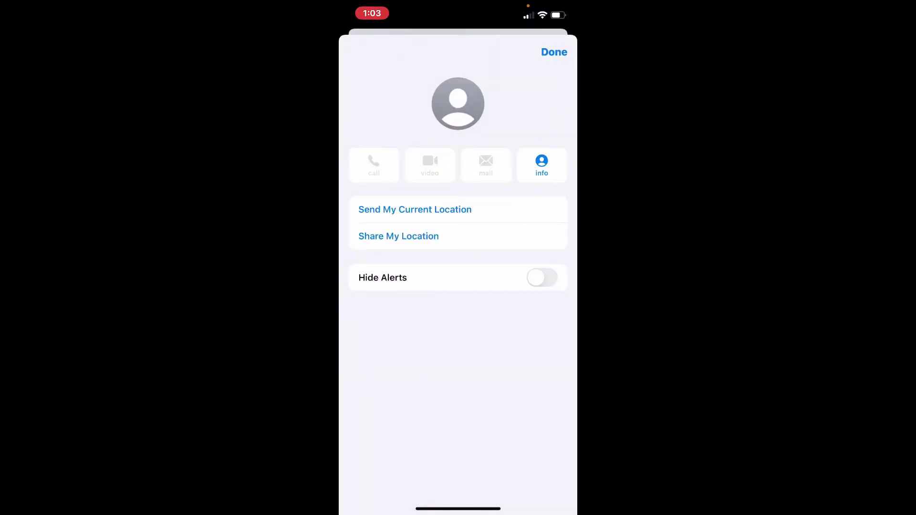
Block the BETWAY sender from its contact info, confirming with Block Contact.
click(542, 164)
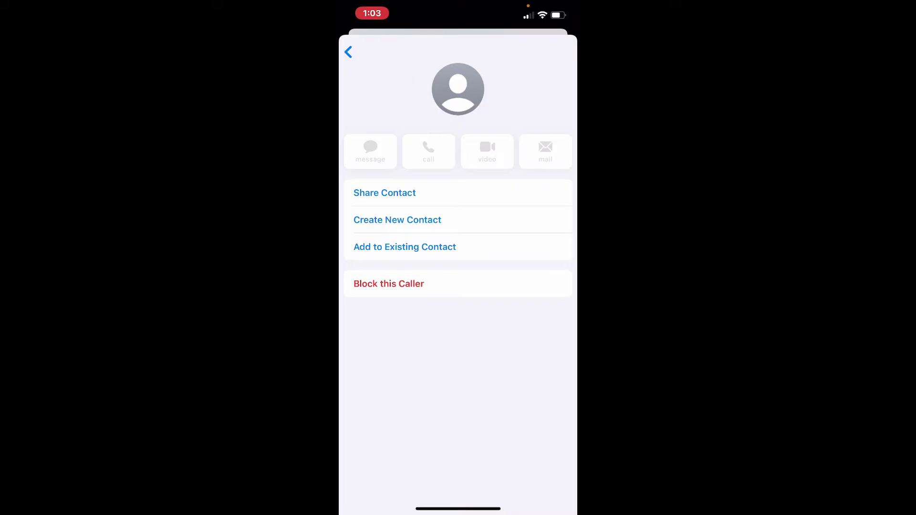
click(389, 284)
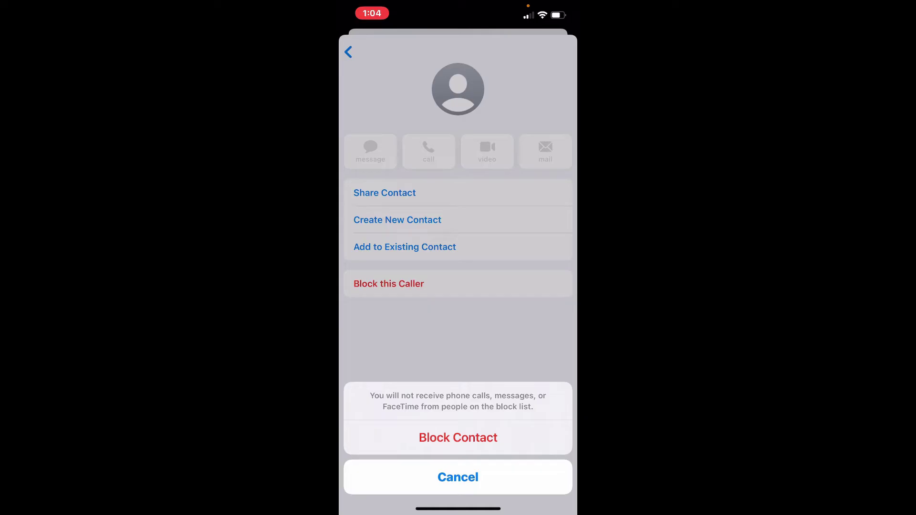
click(458, 437)
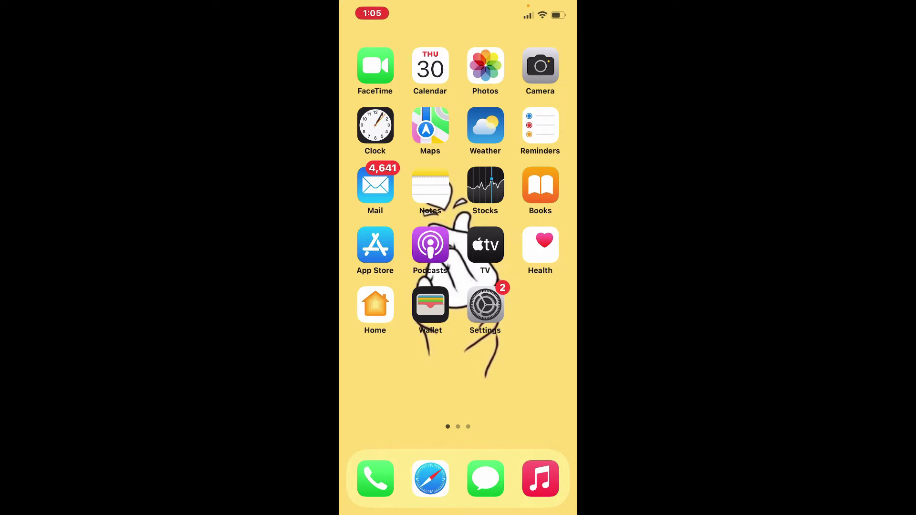
Relaunch Messages from the dock and reopen the BETWAY thread.
click(485, 479)
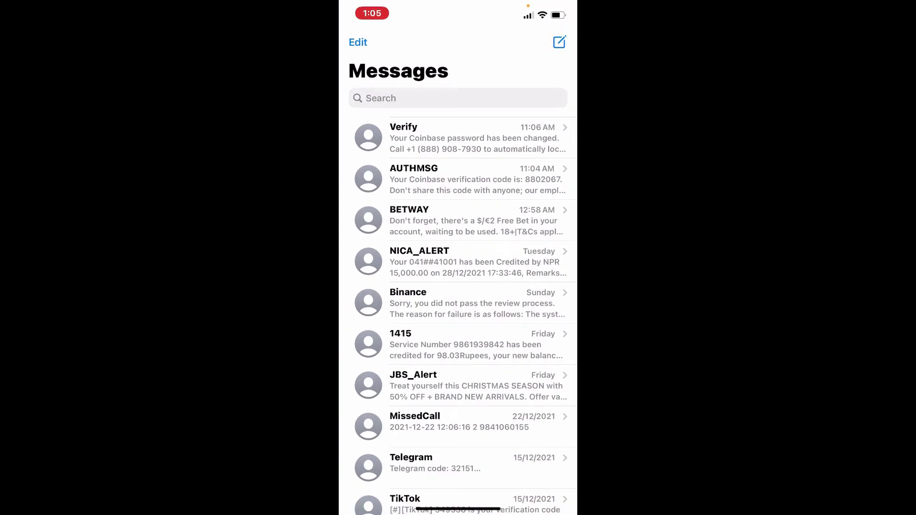
click(458, 220)
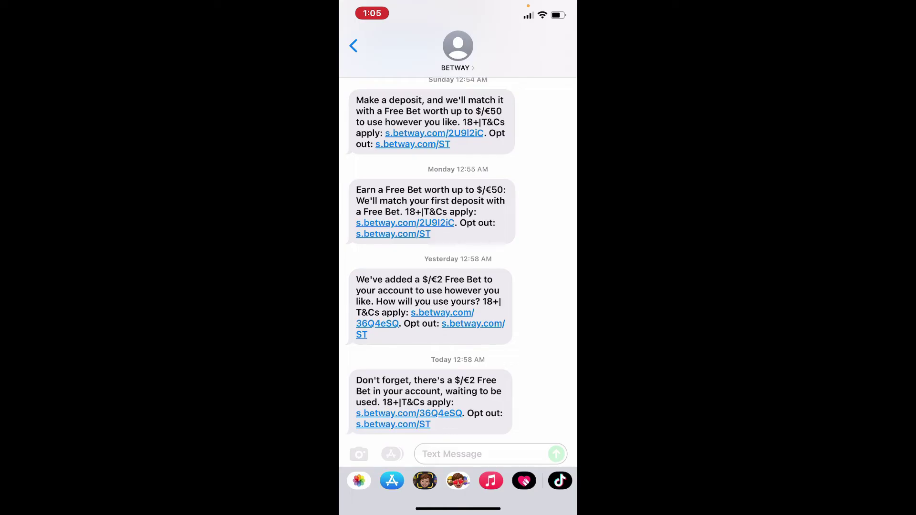
Unblock the BETWAY sender from its contact info with Unblock this Caller.
click(458, 50)
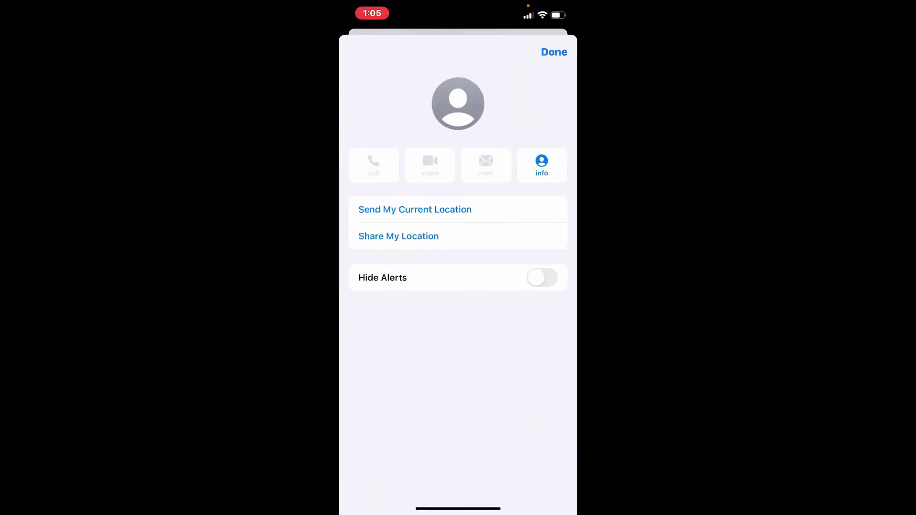
click(542, 165)
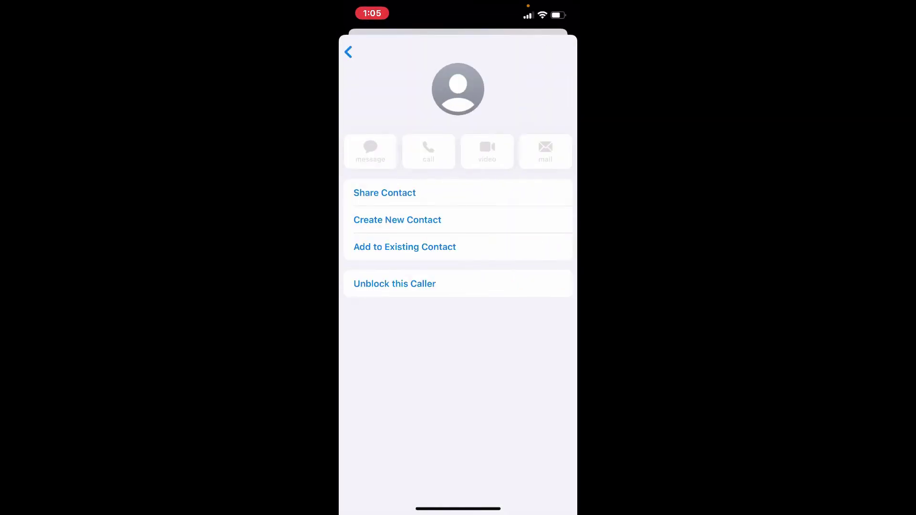
click(395, 284)
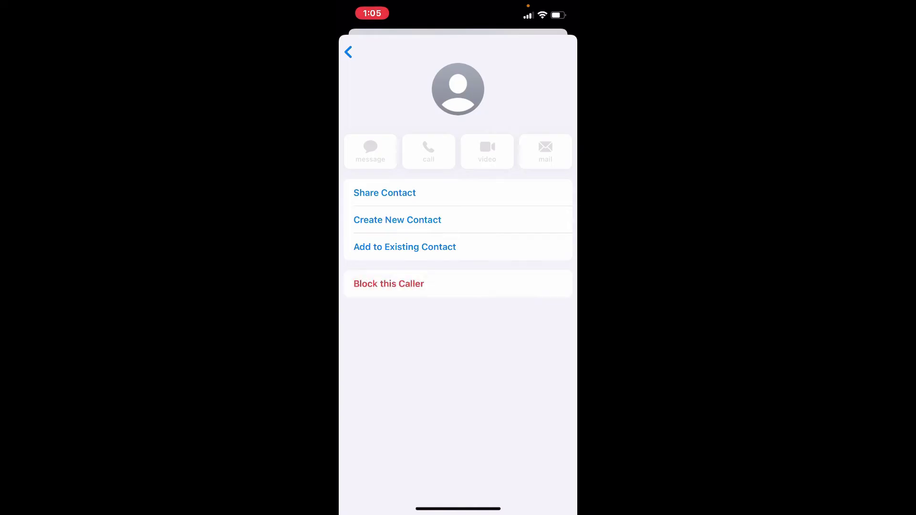